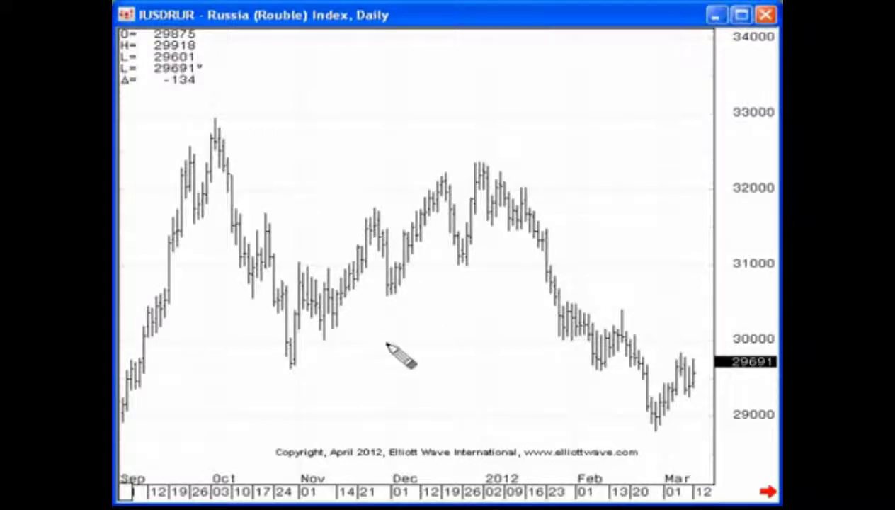
Draw a short rising trend line, check its settings, then delete it.
left_click_drag(387, 344, 451, 300)
right_click(452, 305)
left_click(425, 297)
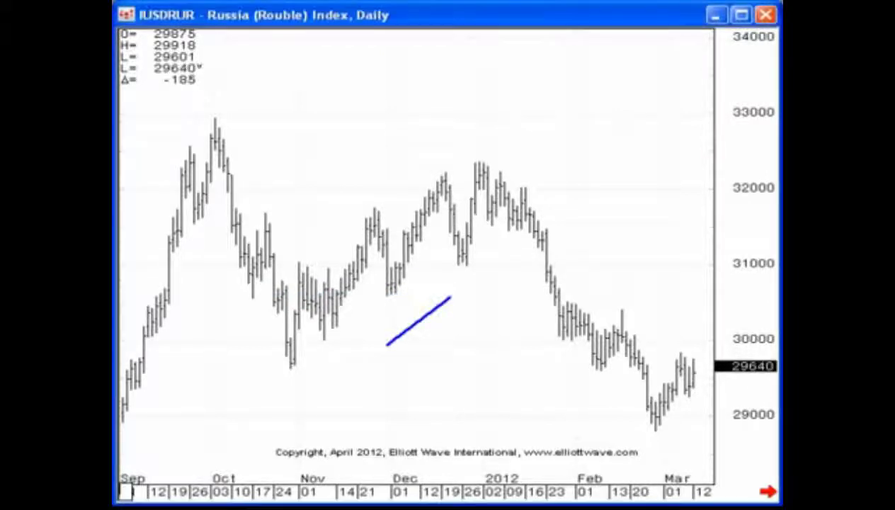
right_click(426, 316)
left_click(419, 302)
Sketch a blue five-leg rising zigzag above the November bars.
left_click(307, 207)
left_click(328, 155)
left_click(350, 171)
left_click(370, 114)
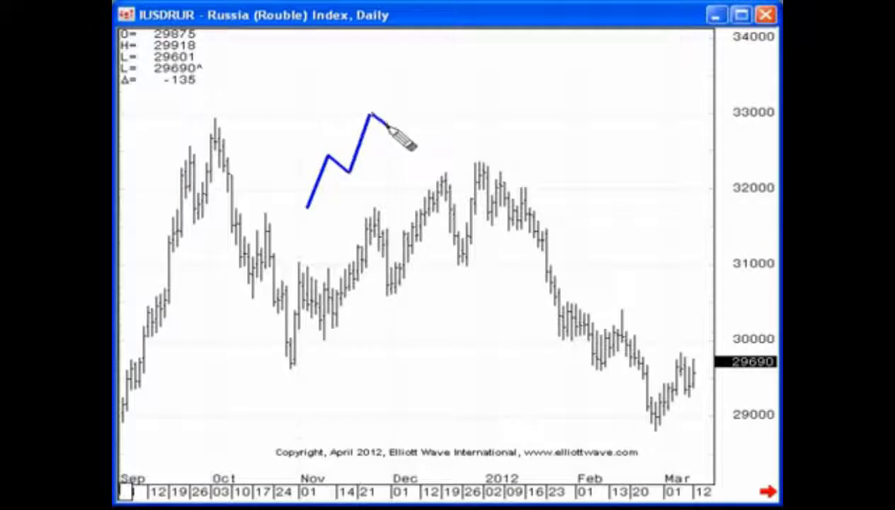
left_click(403, 121)
double_click(421, 75)
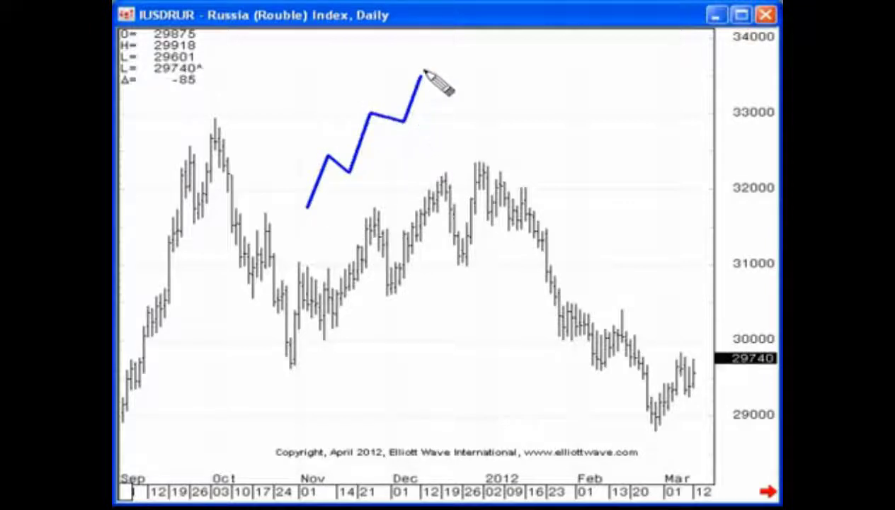
Sketch a second blue zigzag climbing from above the January peak.
left_click(470, 130)
left_click(504, 88)
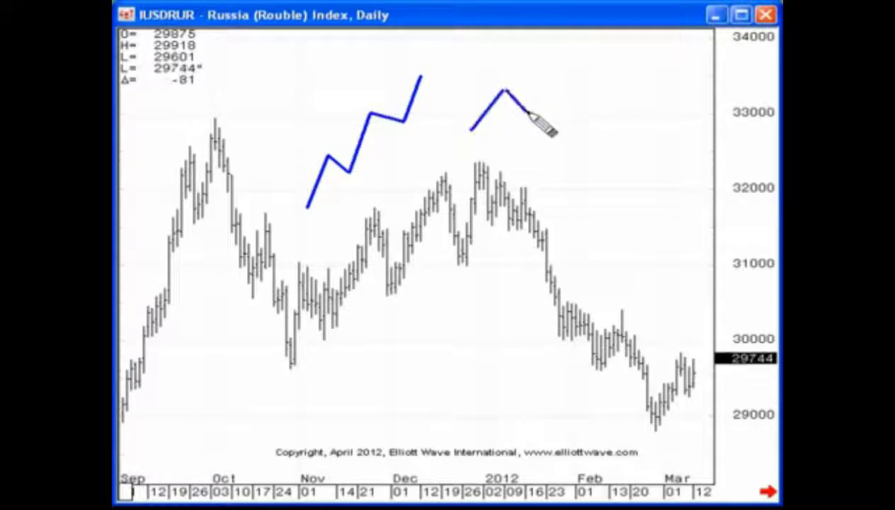
left_click(525, 111)
left_click(543, 74)
left_click(557, 90)
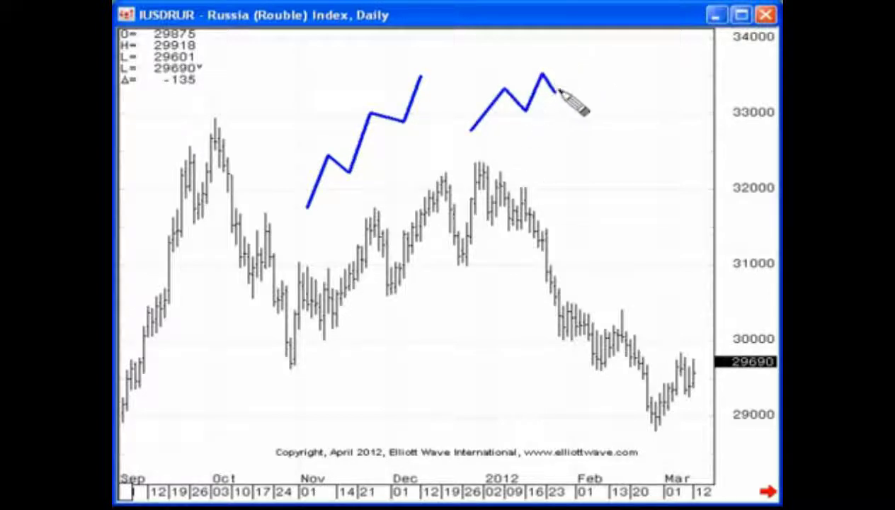
double_click(575, 63)
Add upper and lower wedge boundary lines and a sharp drop from the peak; undo a trial circle.
left_click(484, 83)
left_click(550, 64)
left_click(563, 91)
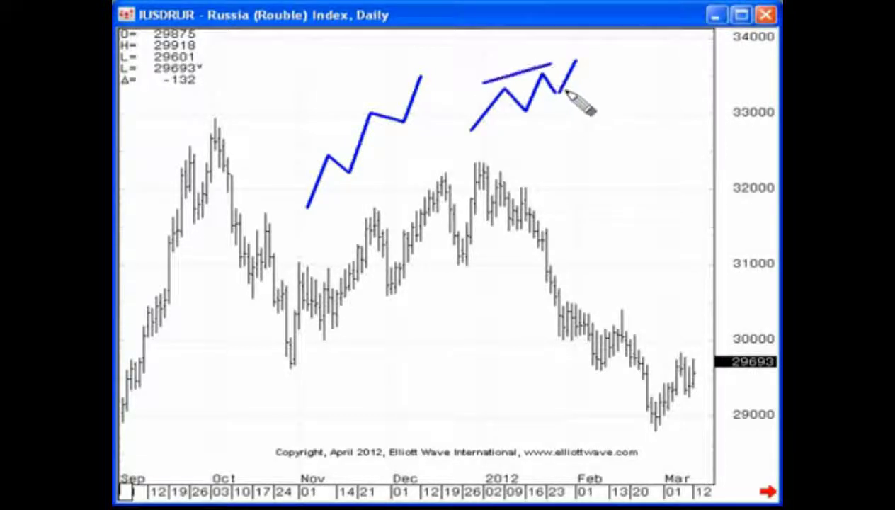
left_click(507, 128)
left_click(574, 61)
double_click(601, 136)
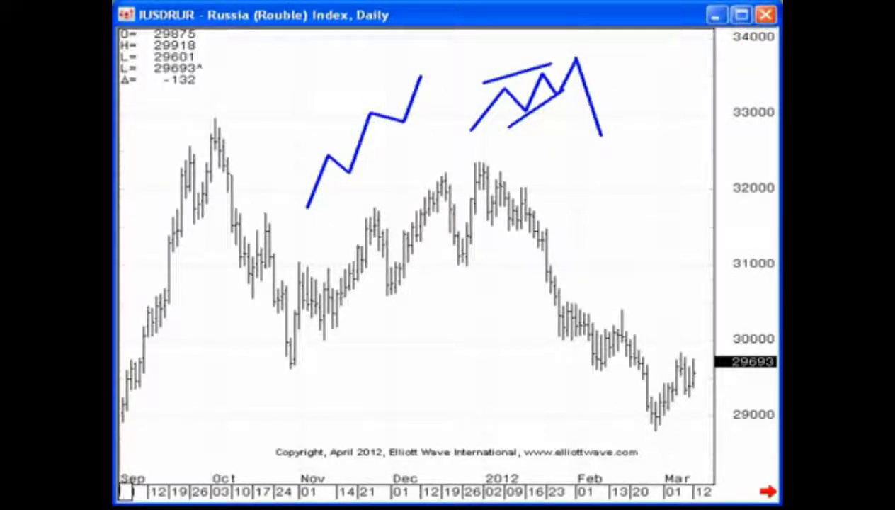
left_click_drag(368, 131, 460, 219)
key("ctrl+z")
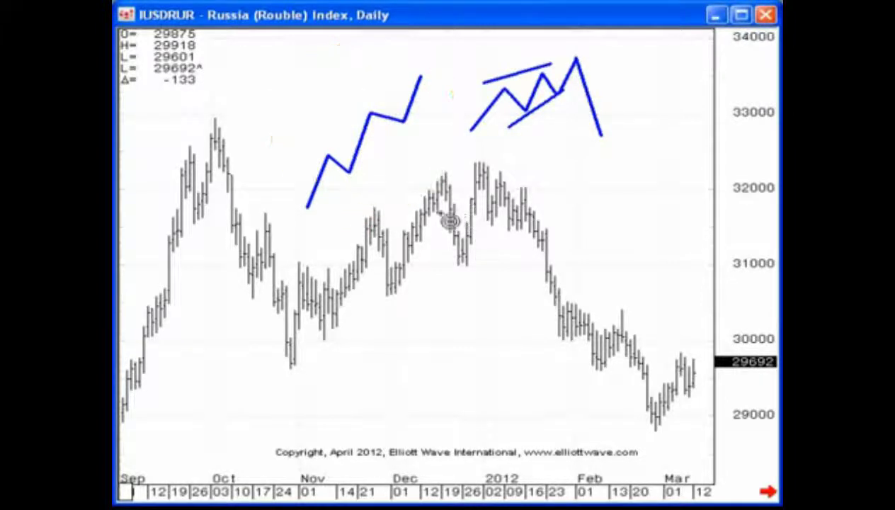
Draw a red ellipse enclosing the left five-wave zigzag sketch.
left_click_drag(370, 137, 462, 222)
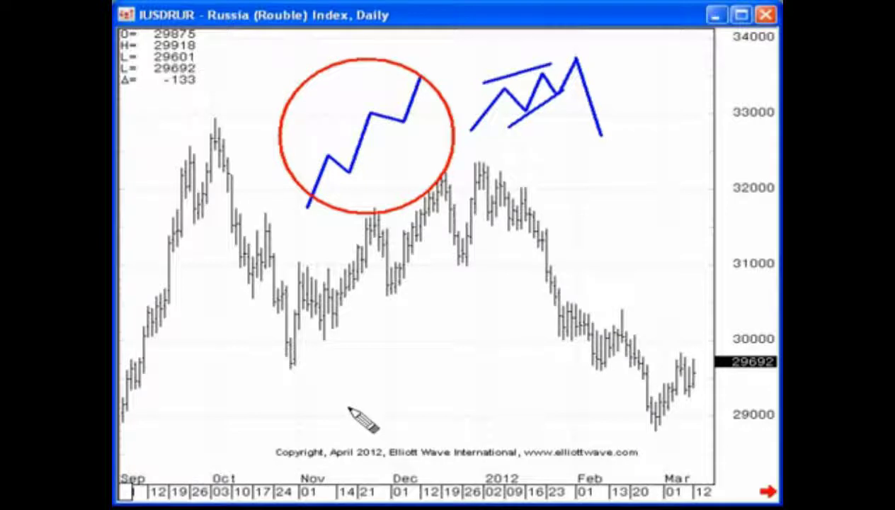
Sketch a small rising zigzag below the bars with upper and lower channel lines and a level line.
mouse_move(366, 409)
left_mouse_down()
mouse_move(386, 377)
mouse_move(407, 391)
mouse_move(421, 353)
left_mouse_up()
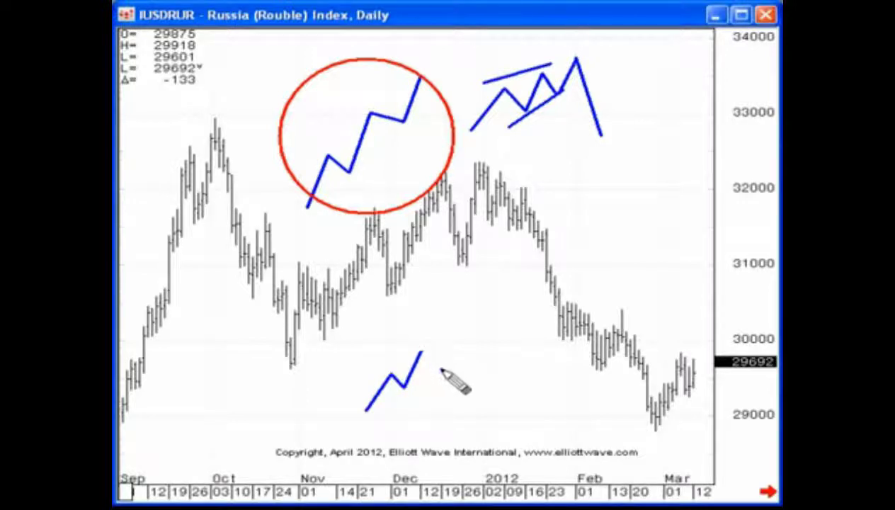
mouse_move(423, 354)
left_mouse_down()
mouse_move(446, 372)
mouse_move(458, 336)
mouse_move(475, 353)
mouse_move(497, 312)
left_mouse_up()
left_click_drag(378, 421, 509, 332)
left_click_drag(361, 377, 509, 298)
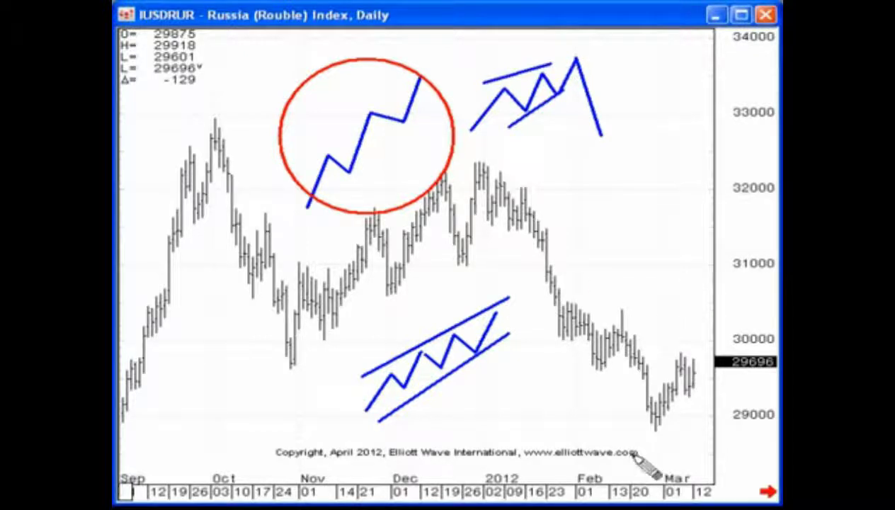
left_click_drag(310, 136, 431, 136)
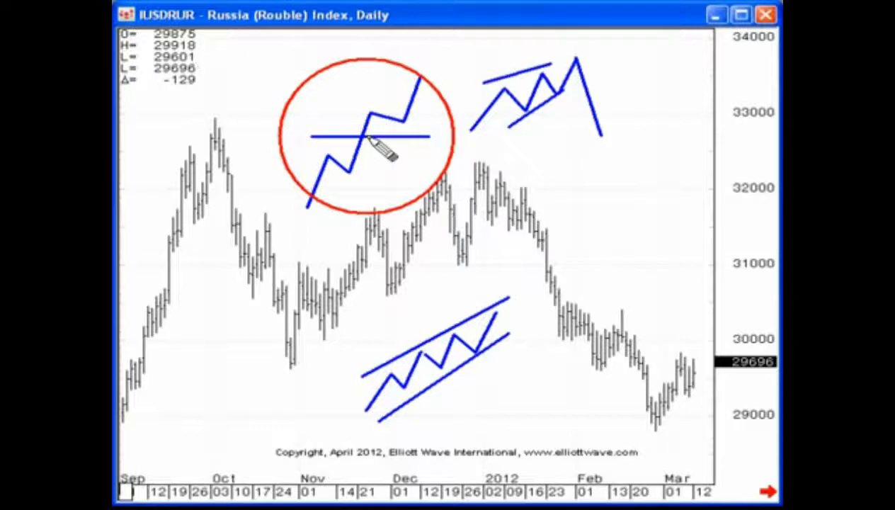
Erase the channel sketch, red circle, zigzags and the last remaining blue line.
left_click_drag(479, 390, 397, 328)
left_click_drag(319, 100, 468, 193)
left_click_drag(577, 84, 419, 124)
mouse_move(517, 60)
left_mouse_down()
mouse_move(626, 92)
mouse_move(391, 329)
mouse_move(535, 200)
left_mouse_up()
mouse_move(322, 399)
left_mouse_down()
mouse_move(359, 399)
mouse_move(426, 365)
left_mouse_up()
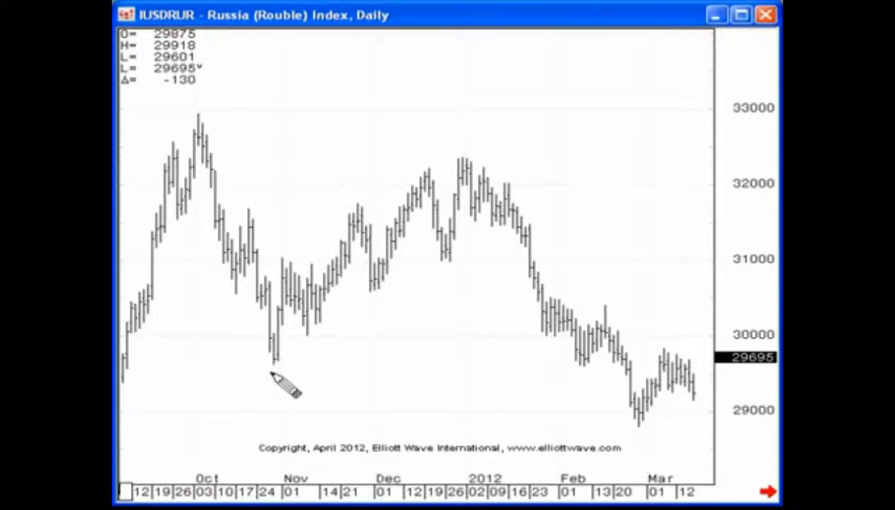
Tick the late-October low and January high, and draw level lines across the December and January bars.
left_click_drag(273, 371, 274, 410)
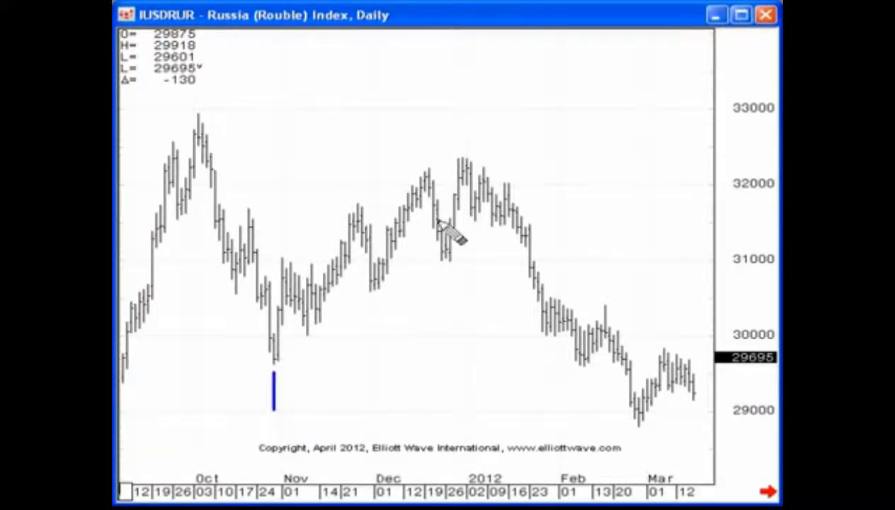
left_click_drag(462, 148, 462, 107)
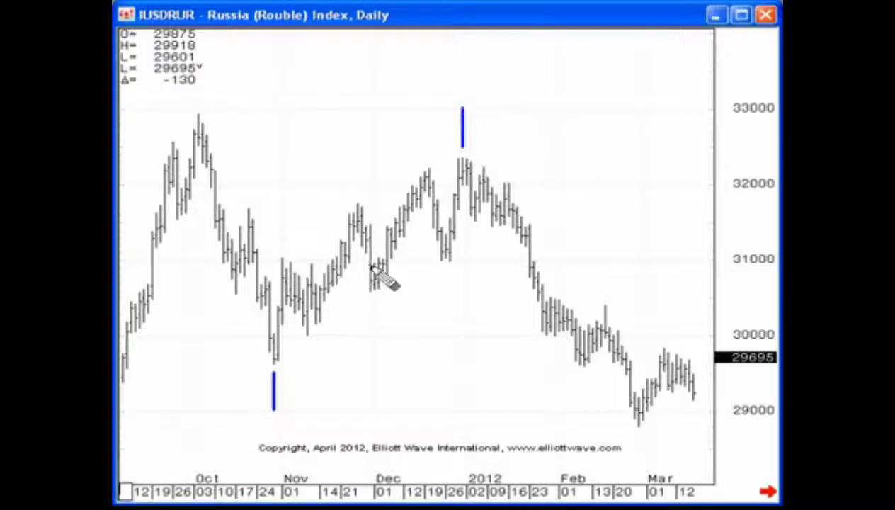
mouse_move(281, 258)
left_mouse_down()
mouse_move(430, 262)
mouse_move(419, 257)
left_mouse_up()
left_click_drag(358, 205, 568, 204)
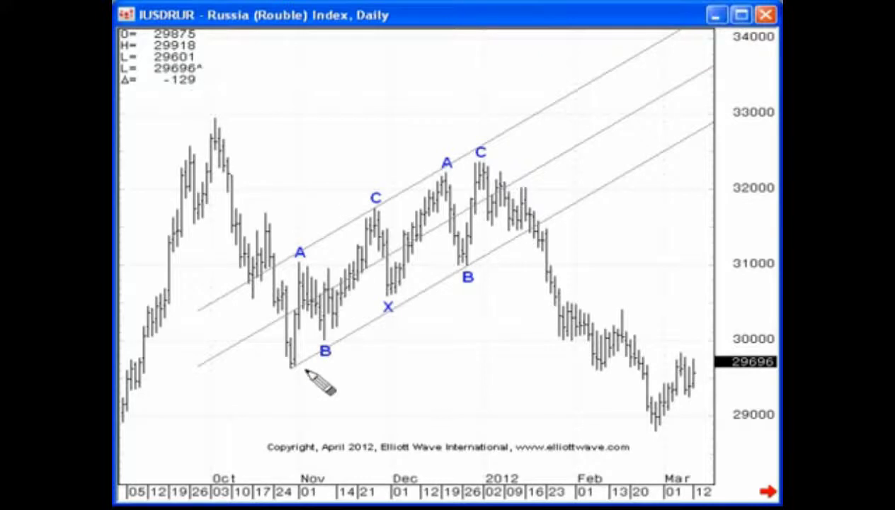
Draw a horizontal line extending right from the November low on the Rouble chart.
left_click_drag(291, 367, 672, 372)
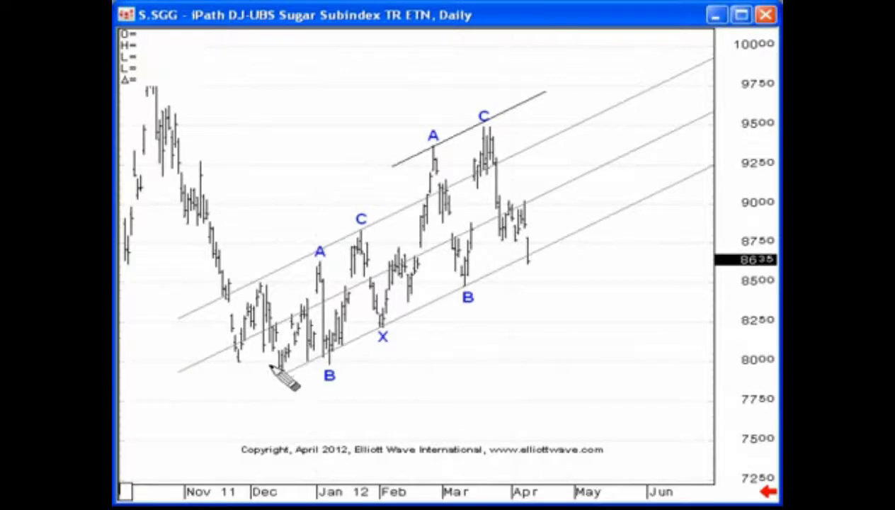
Tick the December low and March high, and draw level lines from the lower A and C.
left_click_drag(283, 386, 282, 418)
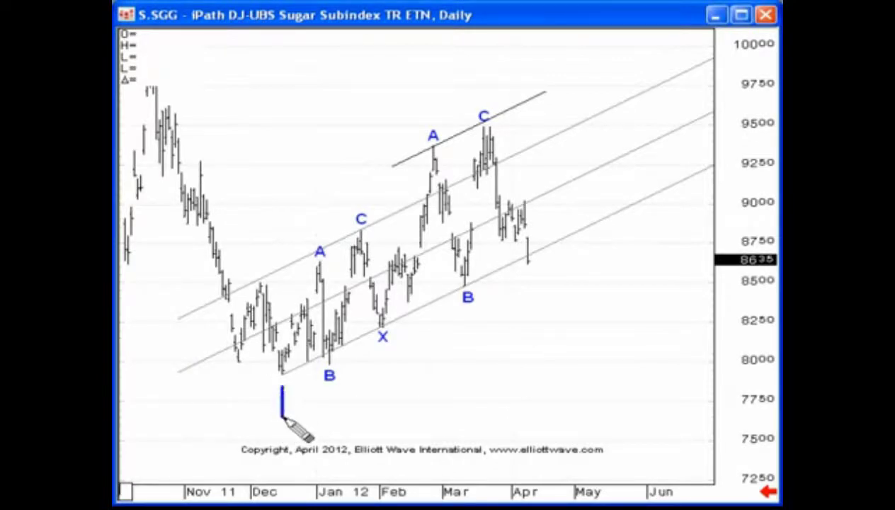
left_click_drag(483, 101, 483, 68)
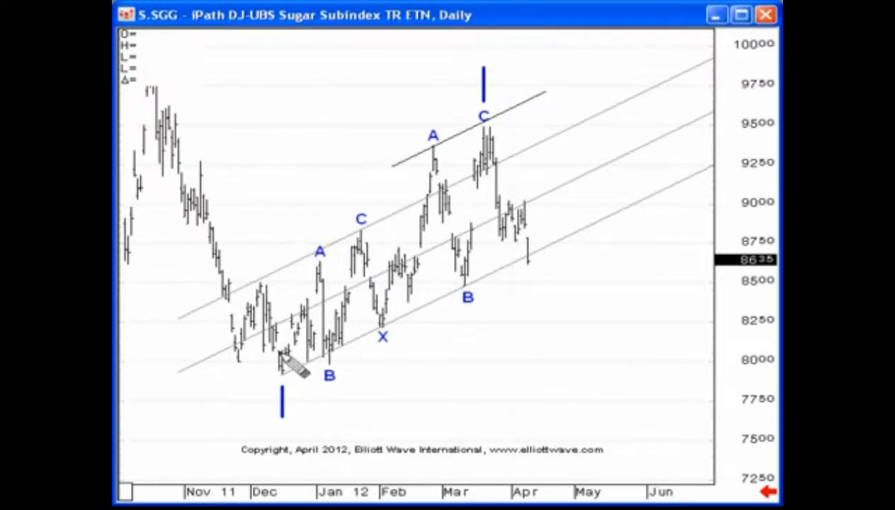
left_click_drag(320, 262, 383, 262)
left_click_drag(361, 229, 465, 229)
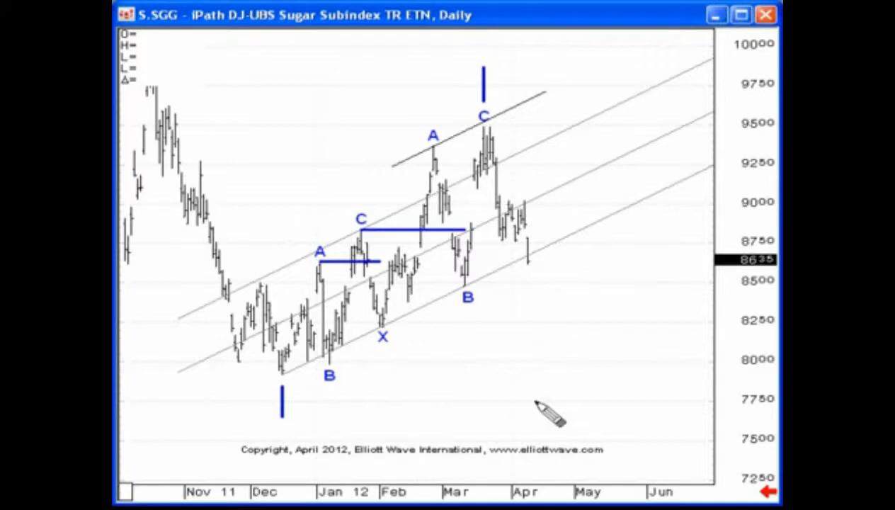
Sketch a projected rising wave from below March up into April and May.
mouse_move(496, 420)
left_mouse_down()
mouse_move(527, 371)
mouse_move(547, 390)
mouse_move(579, 310)
mouse_move(607, 323)
mouse_move(613, 272)
mouse_move(630, 260)
left_mouse_up()
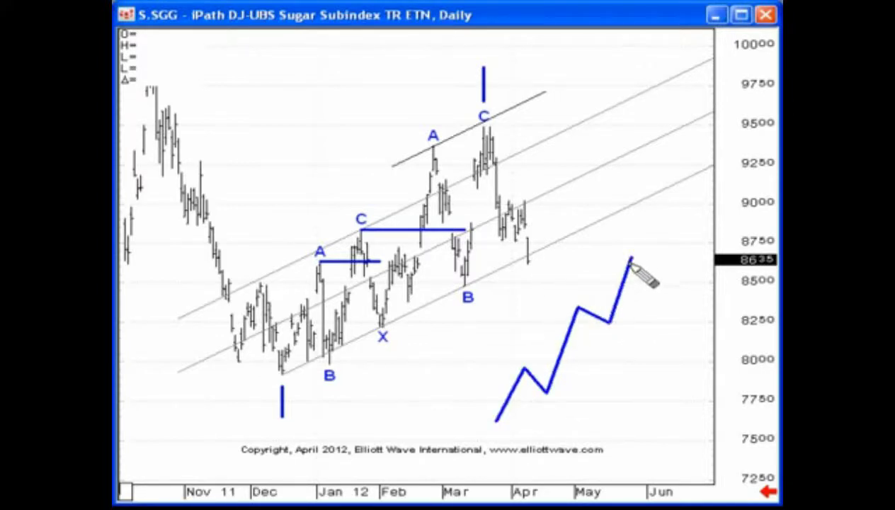